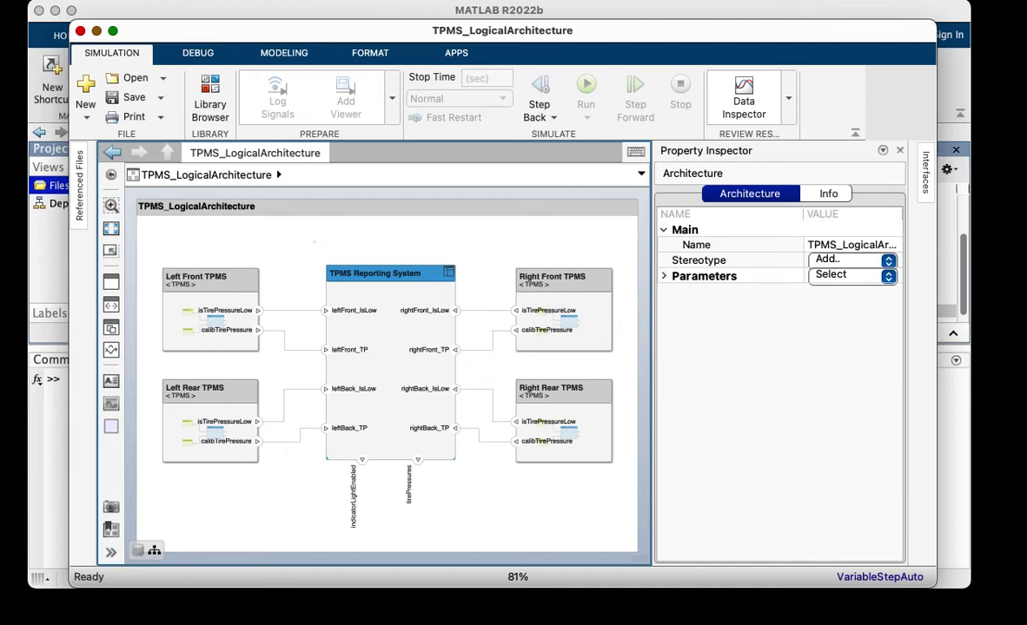
- Select Left Front TPMS, then the TPMS Reporting System, to inspect their properties
left_click(221, 296)
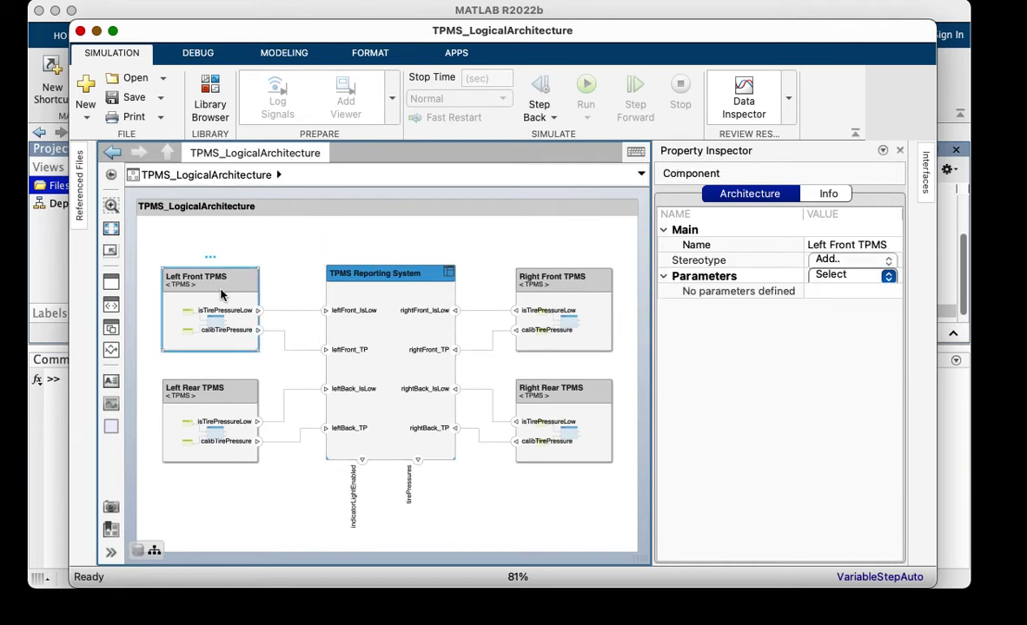
left_click(333, 325)
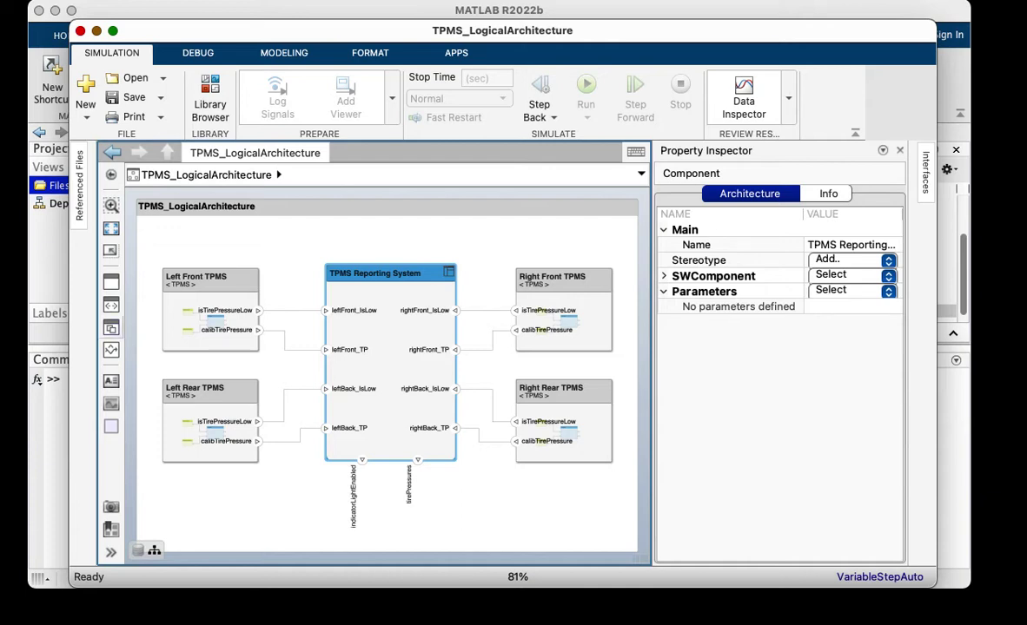
- Drill into Left Front TPMS and open the Controller's Parameter Editor
left_click(231, 347)
double_click(231, 346)
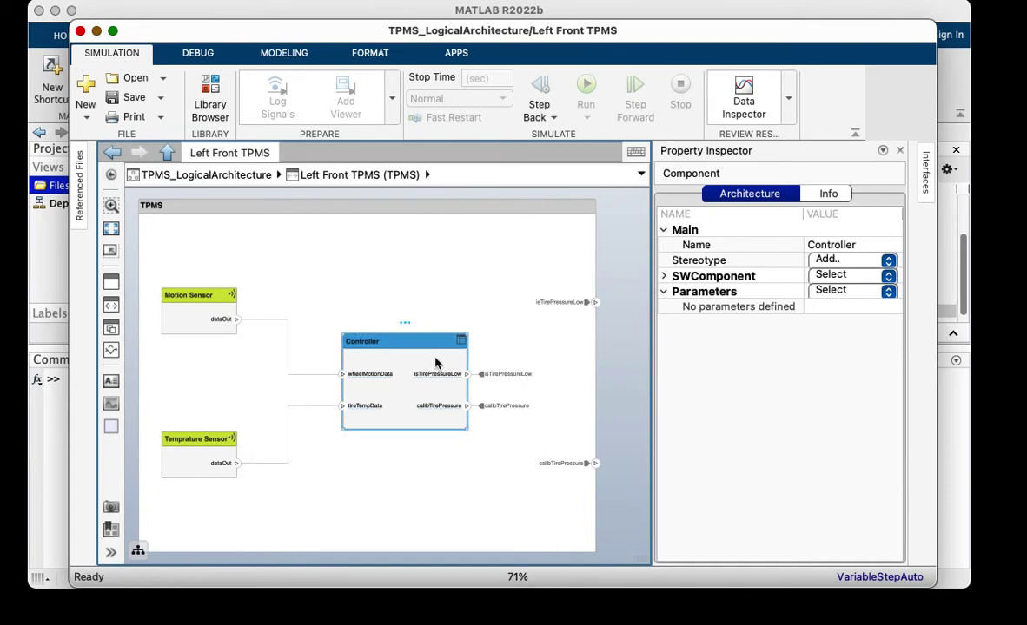
left_click(888, 291)
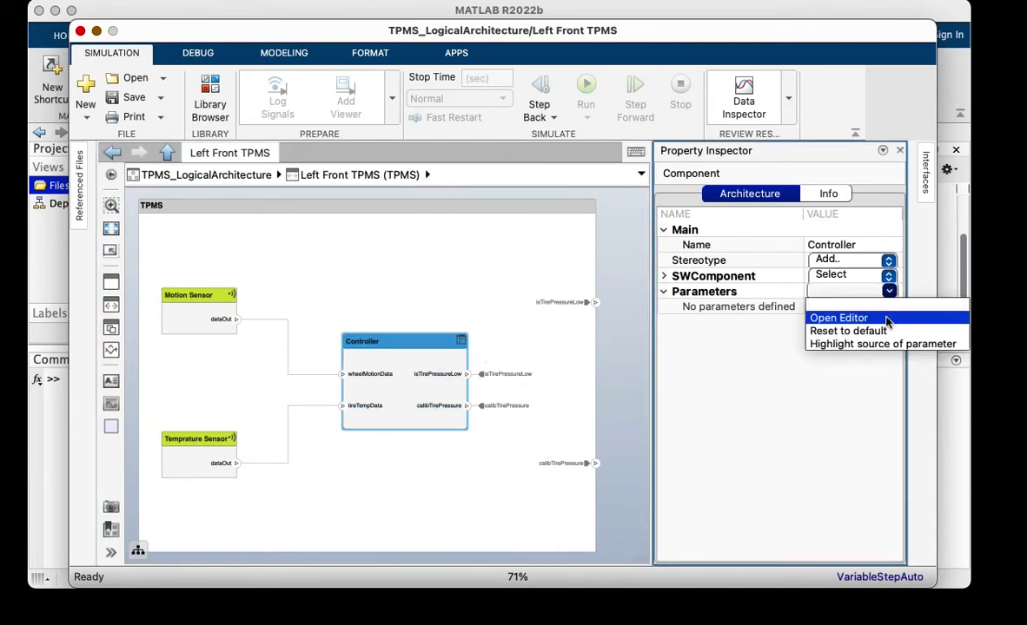
left_click(888, 320)
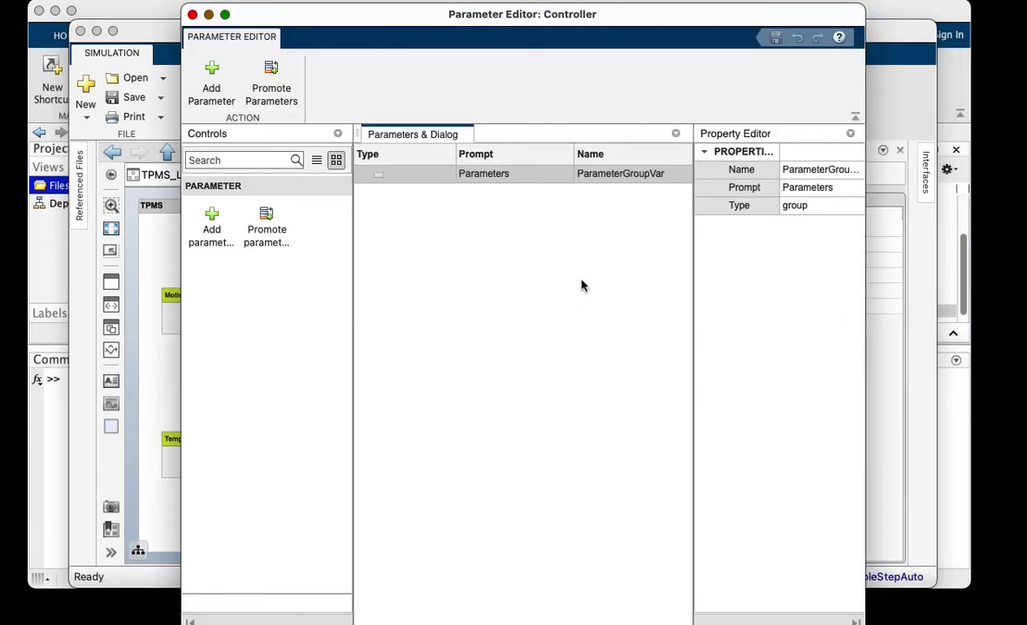
- Add a Controller parameter named Pressure with value 32 and unit psi, then close the editor
left_click(209, 231)
left_click(811, 170)
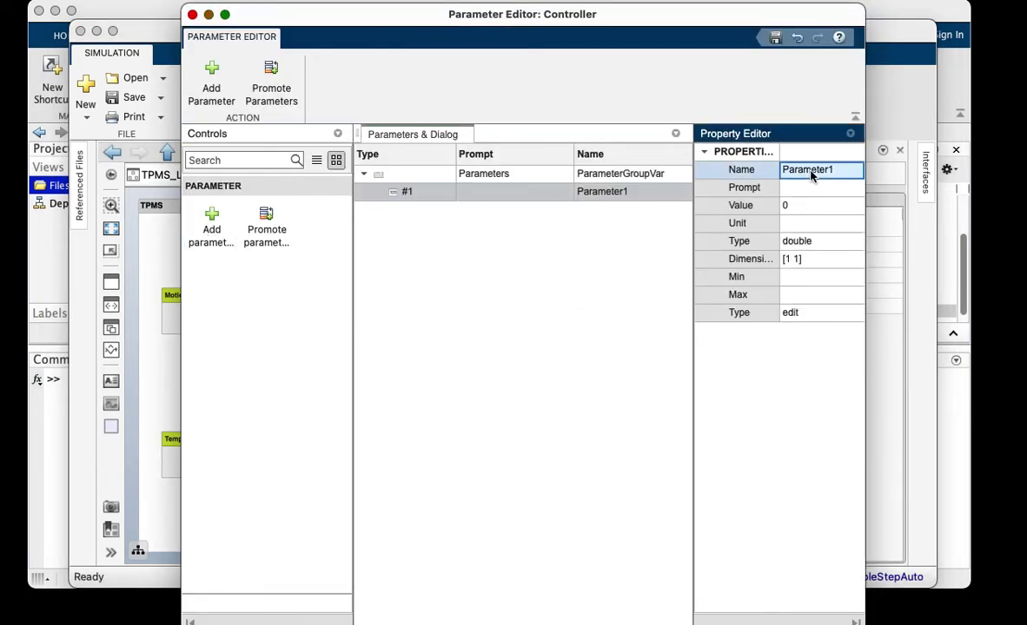
key("super+a")
type("Pressure")
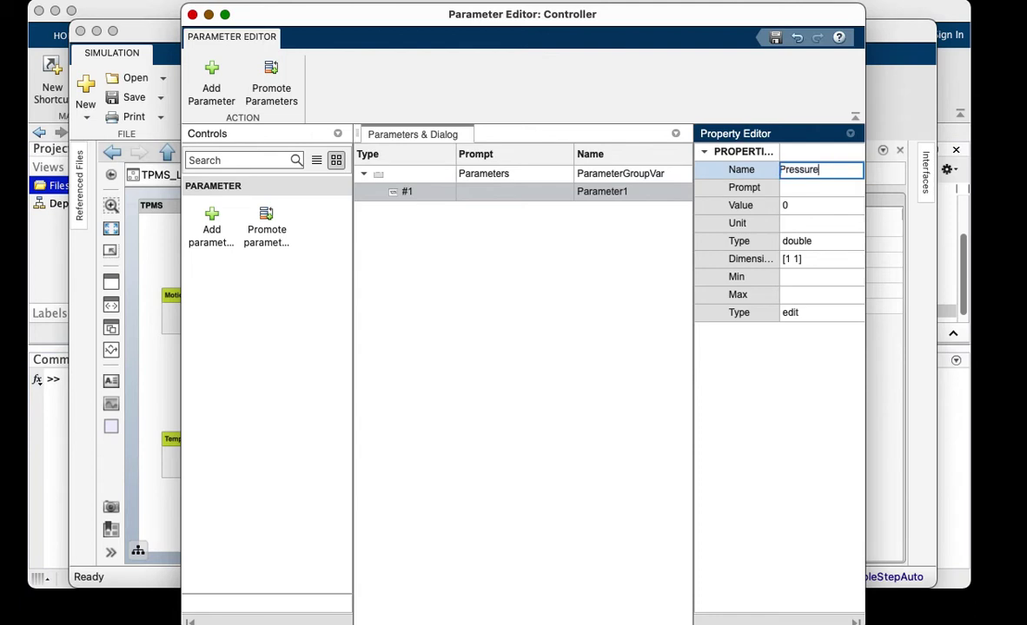
left_click(804, 206)
type("32")
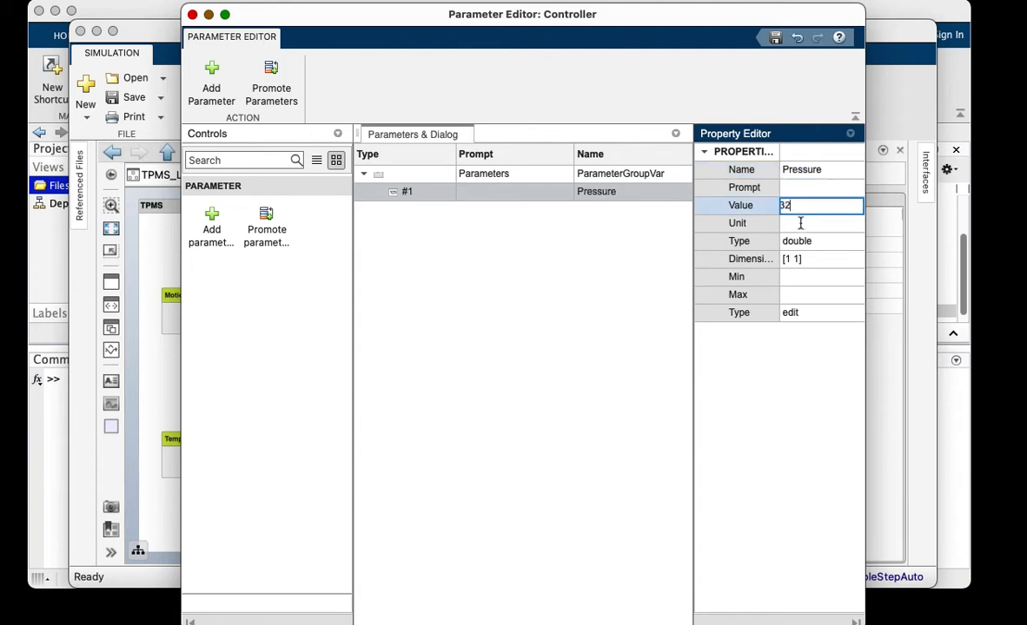
left_click(800, 224)
type("psi")
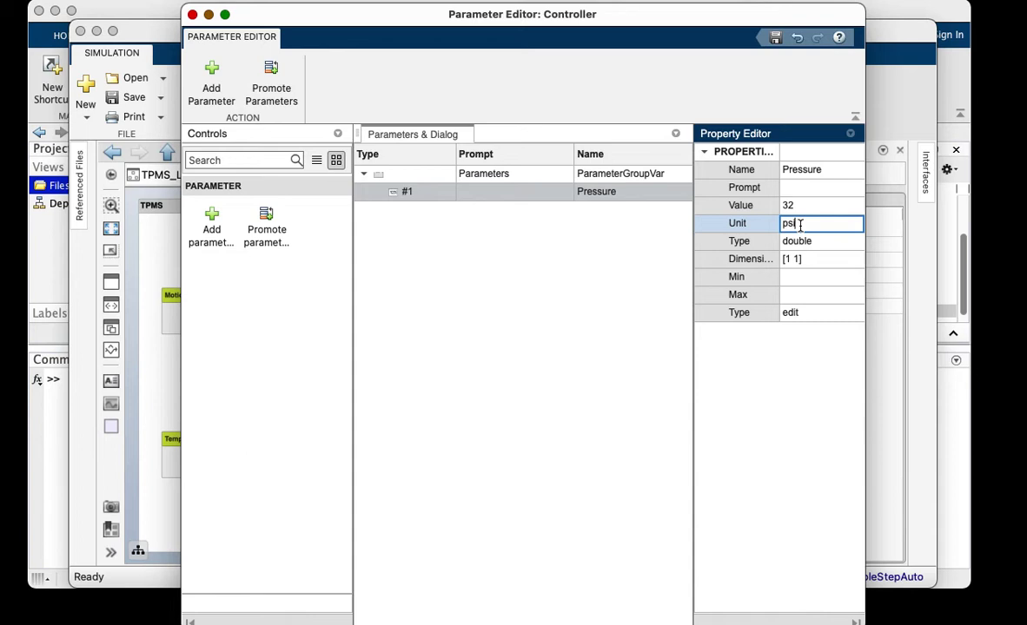
left_click(192, 14)
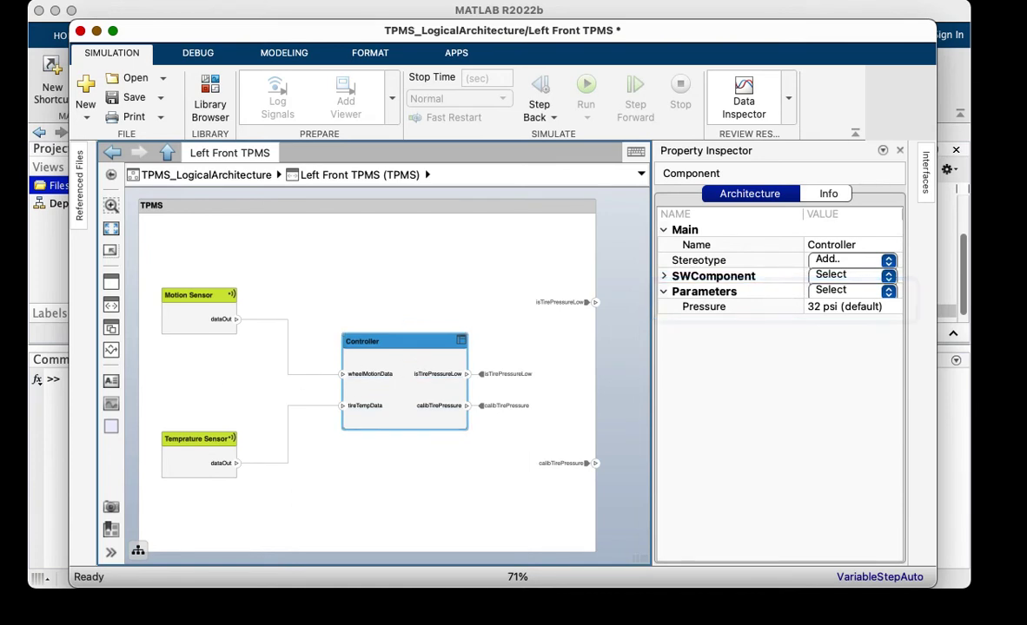
- Return to the top-level TPMS_LogicalArchitecture diagram
key("Escape")
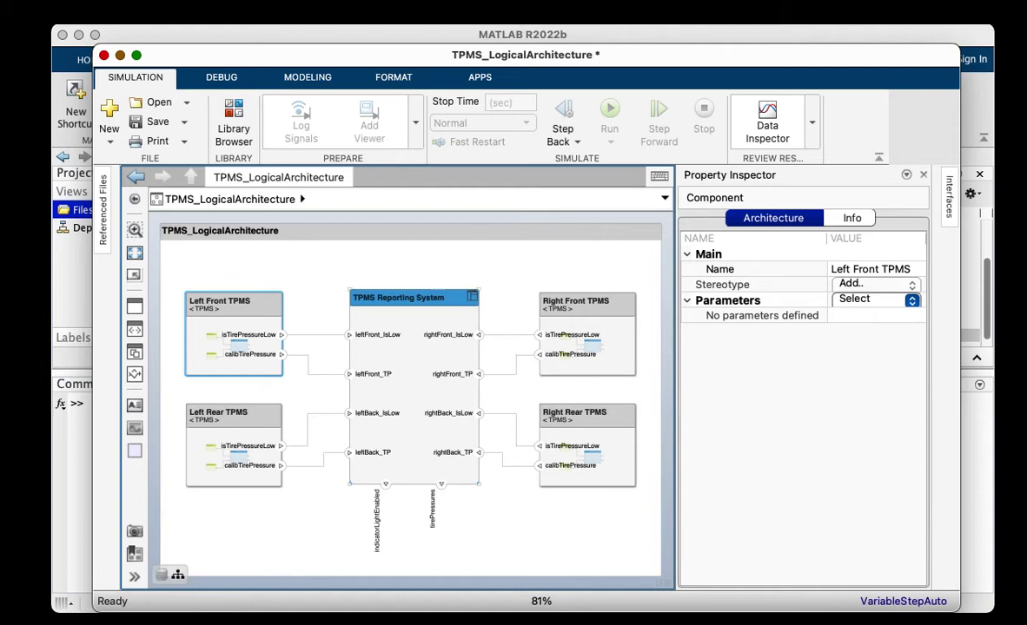
- Inside Left Front TPMS, promote the Controller's Pressure parameter to the TPMS component
double_click(223, 322)
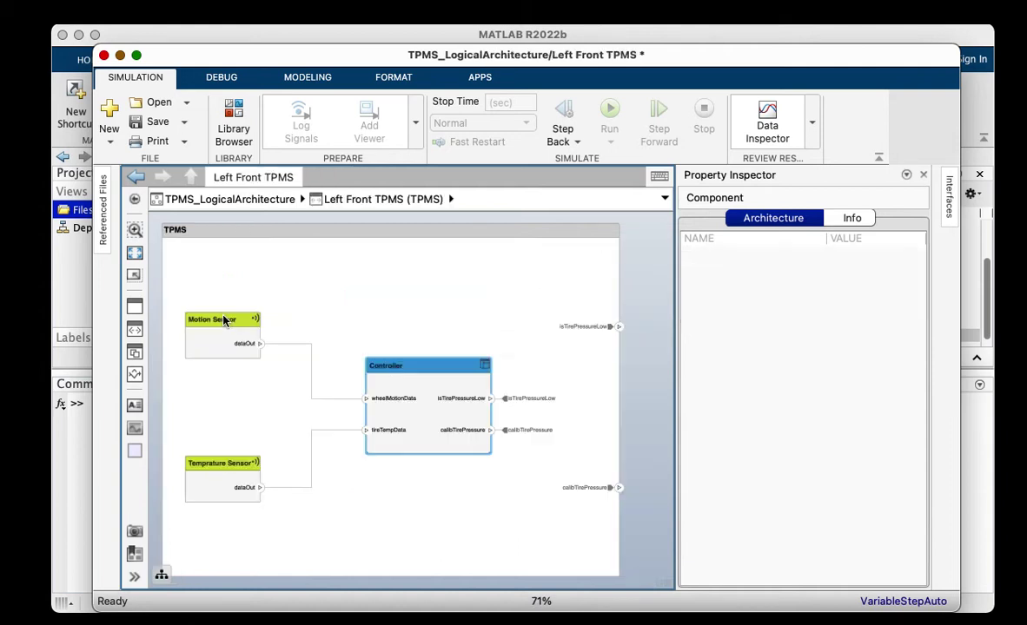
left_click(539, 284)
left_click(912, 300)
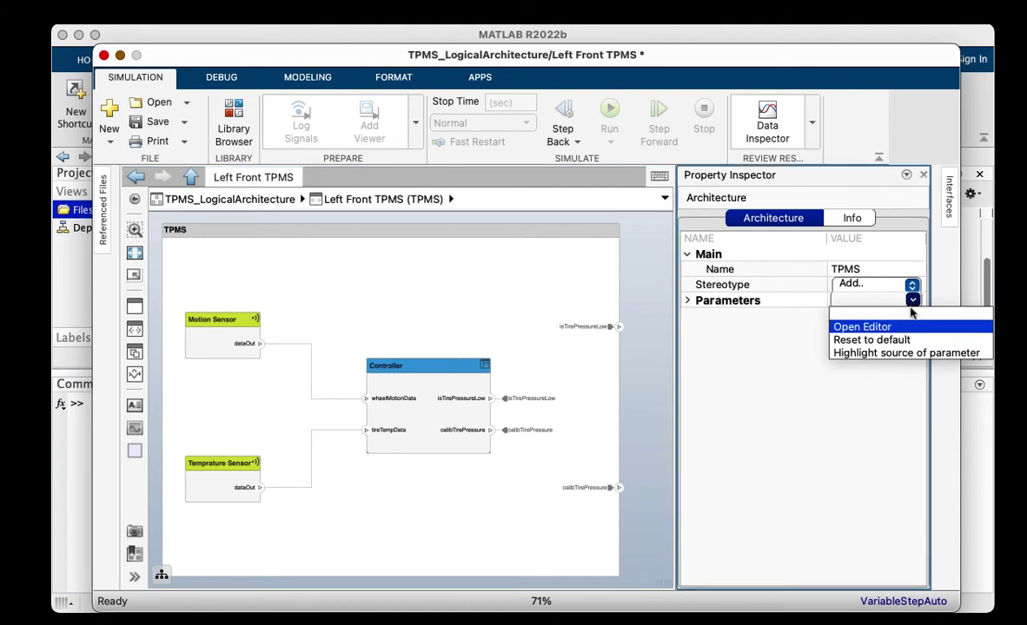
left_click(899, 328)
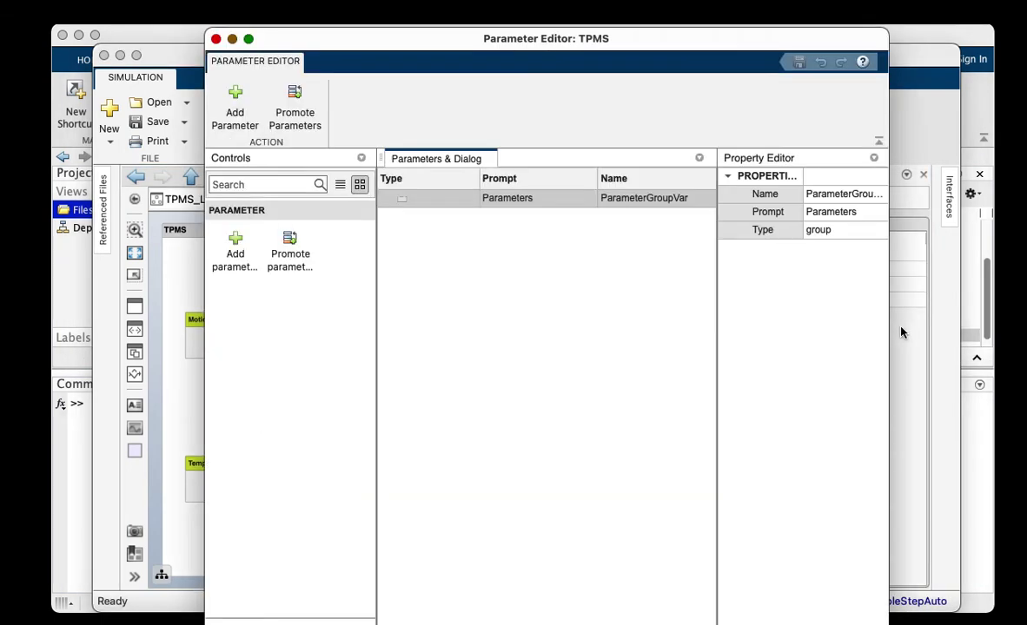
left_click(284, 259)
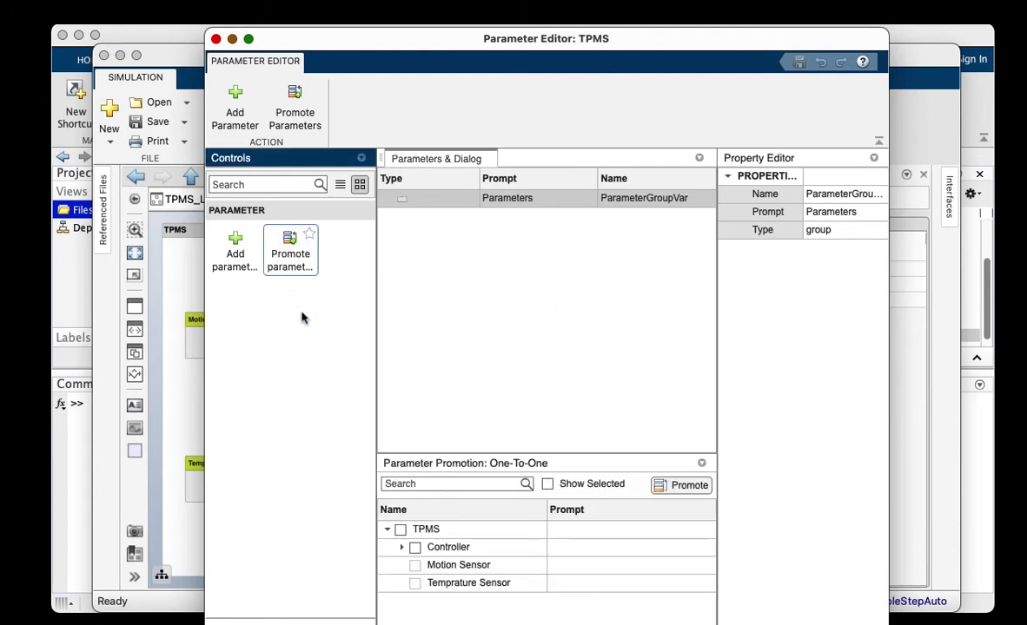
left_click(402, 547)
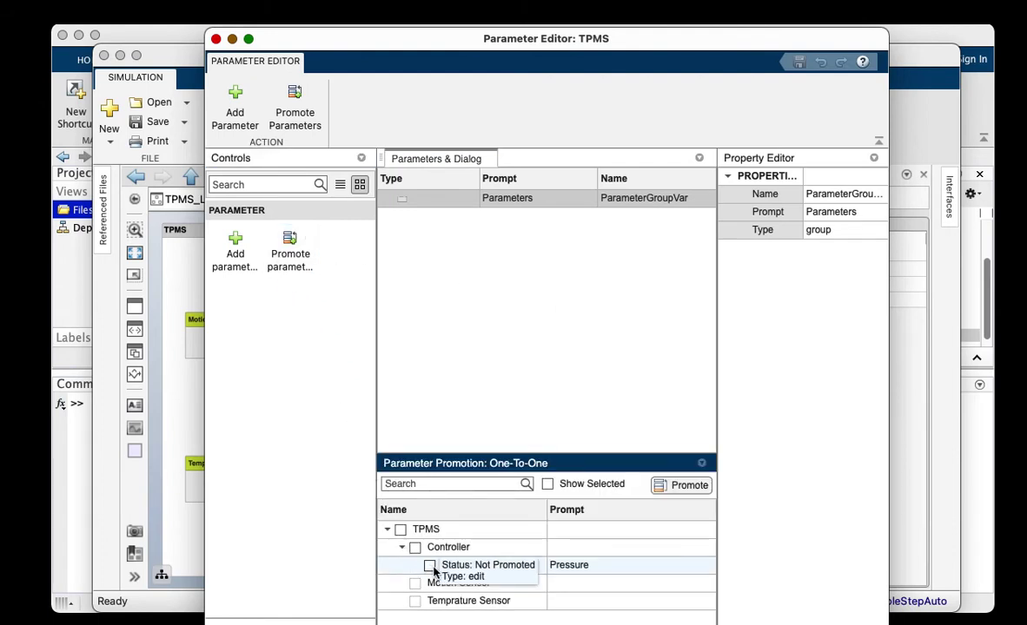
left_click(429, 565)
left_click(697, 488)
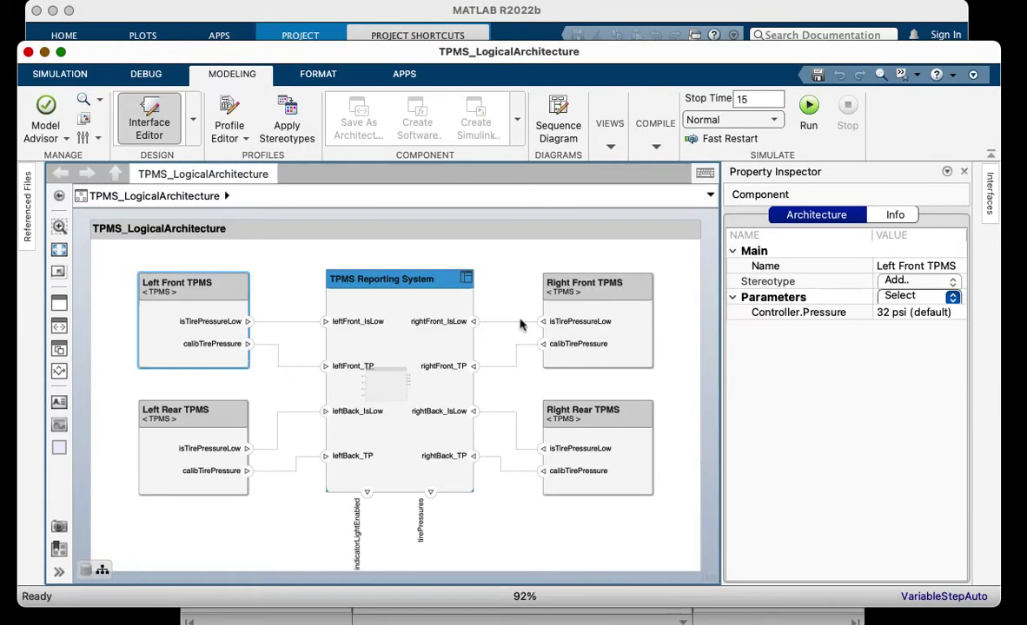
- Set Controller.Pressure to 45 psi for Left Front TPMS and 44 psi for Left Rear TPMS
left_click(912, 312)
type("45")
key("Return")
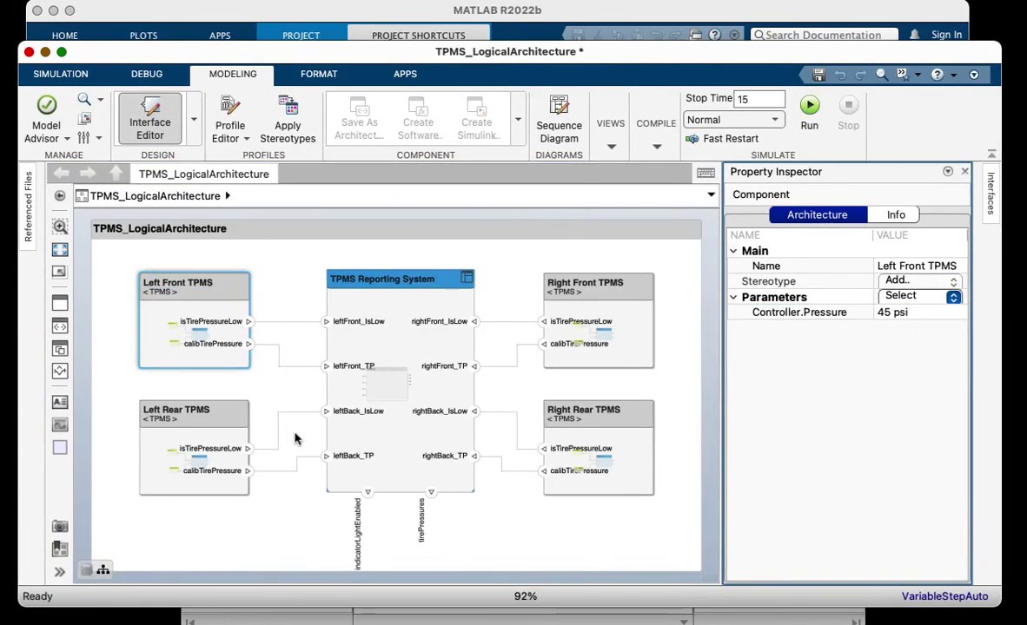
left_click(247, 441)
left_click(888, 313)
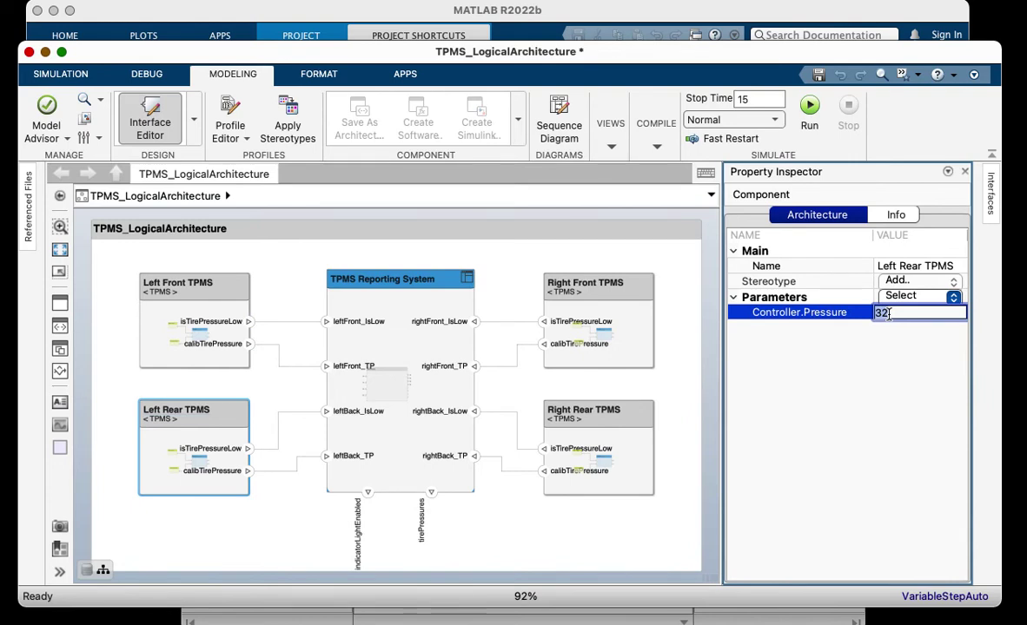
type("44")
key("Return")
- Set Controller.Pressure to 38 psi for Right Front TPMS and 34 psi for Right Rear TPMS
left_click(643, 300)
left_click(882, 313)
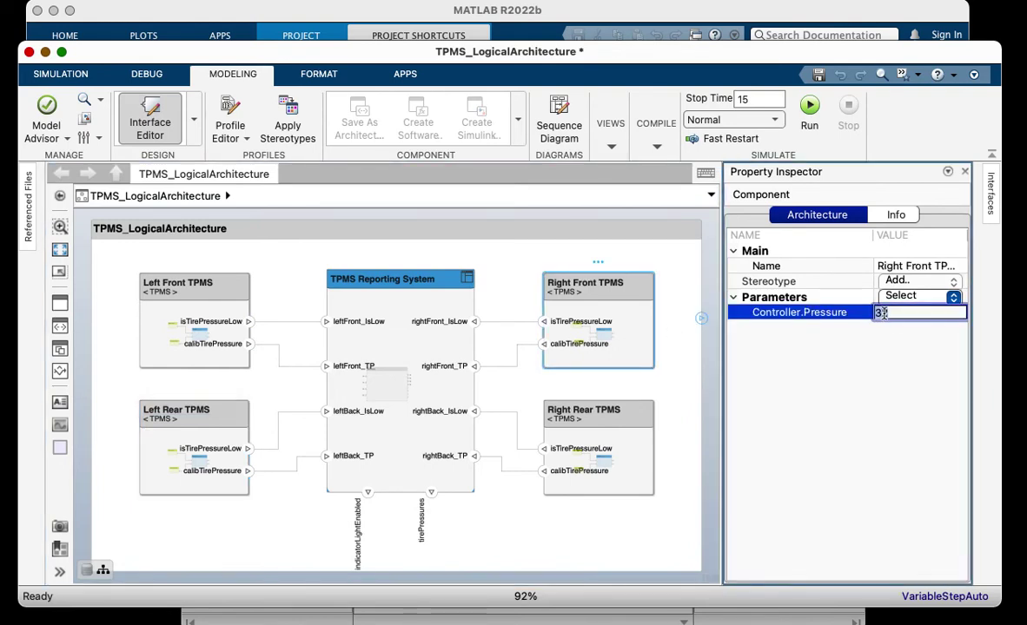
type("38")
left_click(619, 451)
left_click(882, 312)
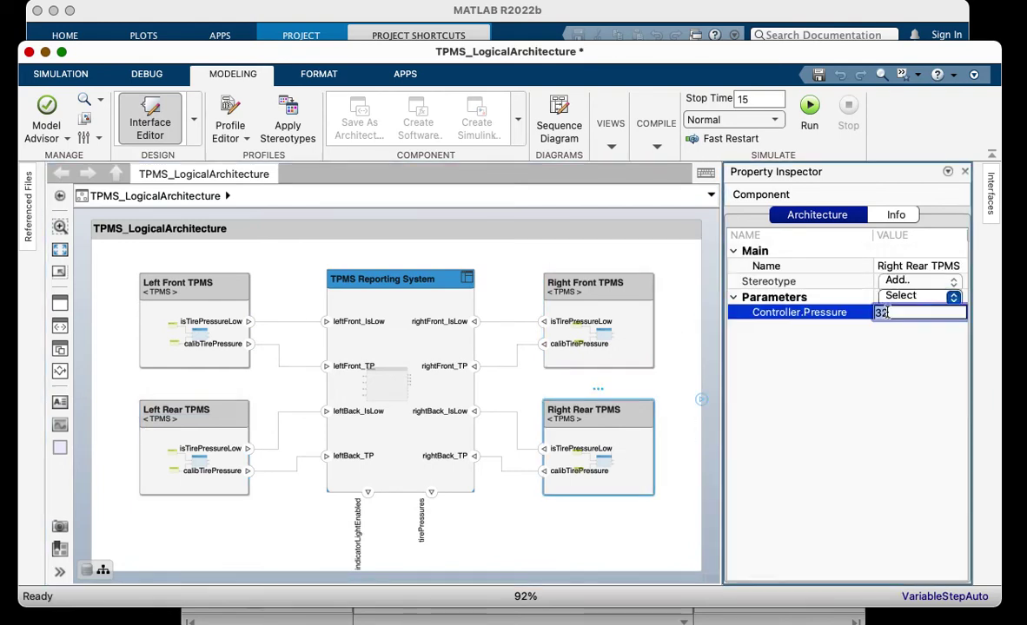
type("2")
key("BackSpace")
type("34")
left_click(866, 477)
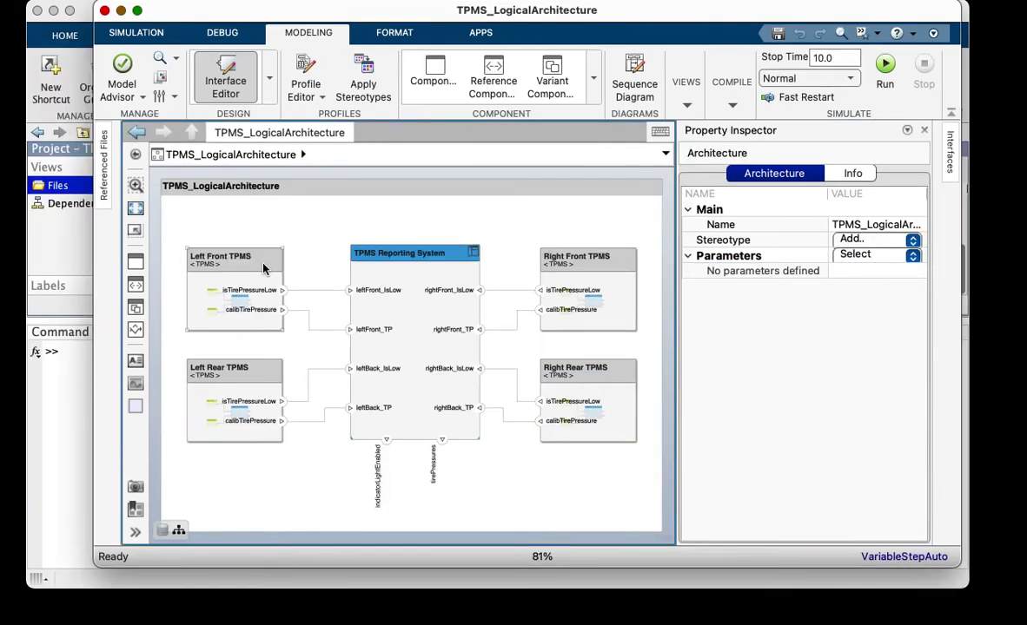
- Create a Simulink behavior named PressureControlModule for the Controller inside Left Front TPMS
double_click(263, 268)
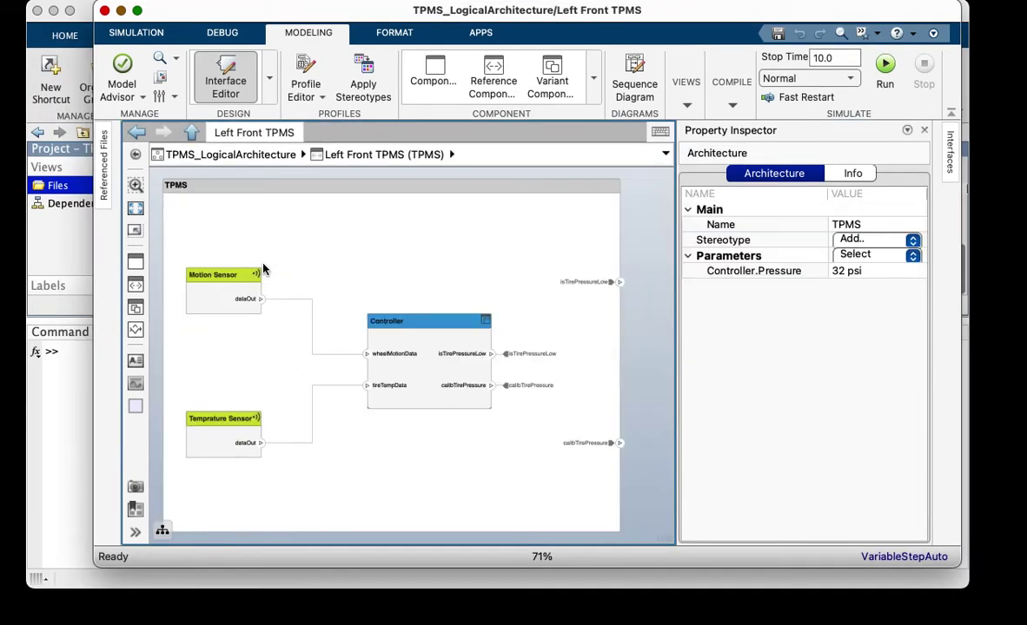
right_click(445, 334)
left_click(476, 154)
double_click(491, 273)
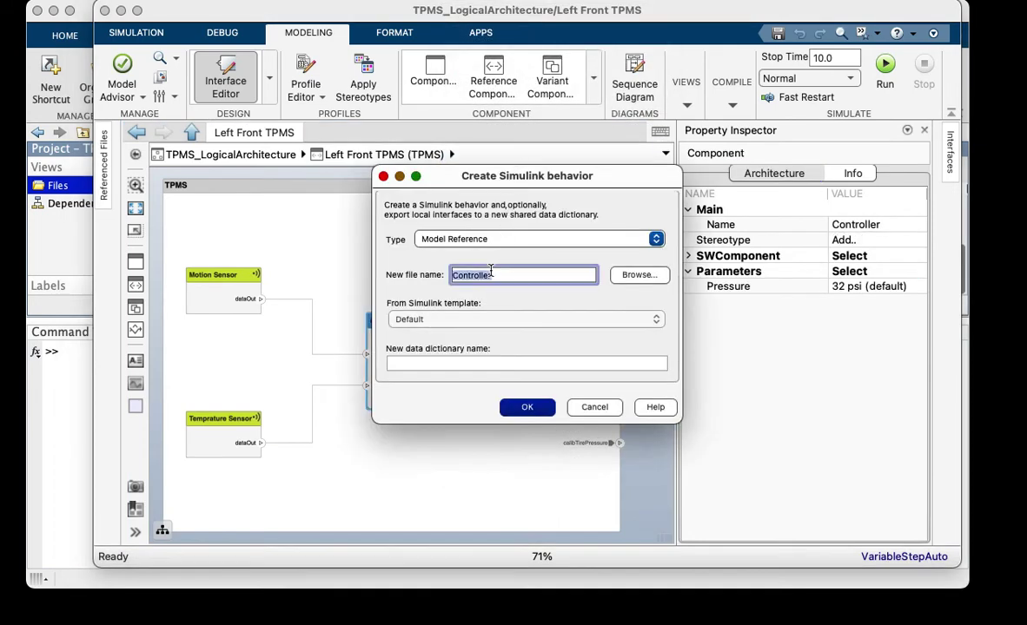
type("PressureControlModule")
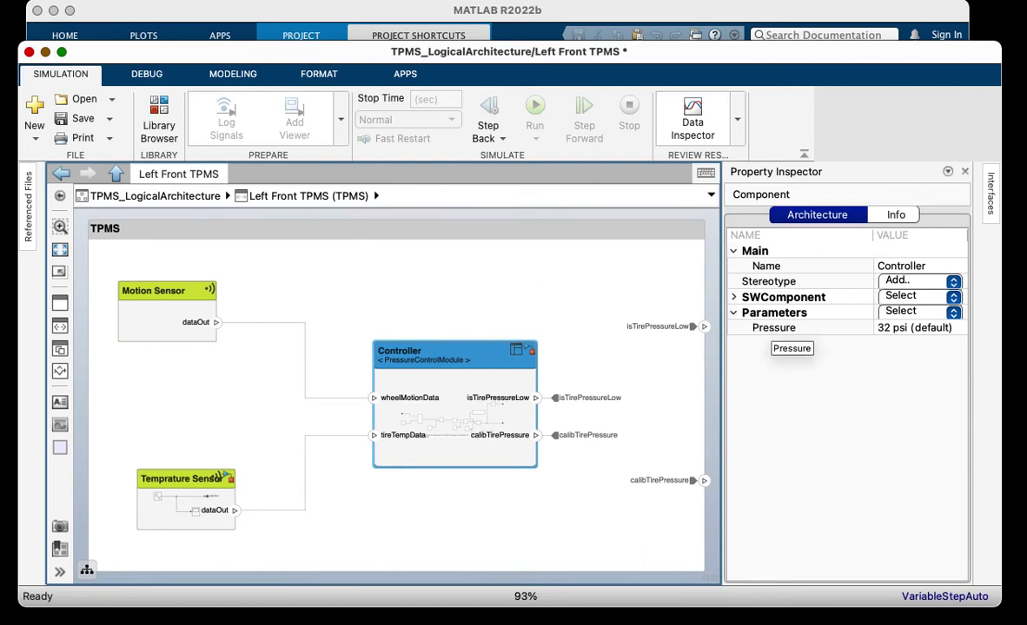
- Open the Pressure parameter in Model Explorer, move it aside, and run the simulation
double_click(770, 328)
left_click_drag(288, 78, 339, 85)
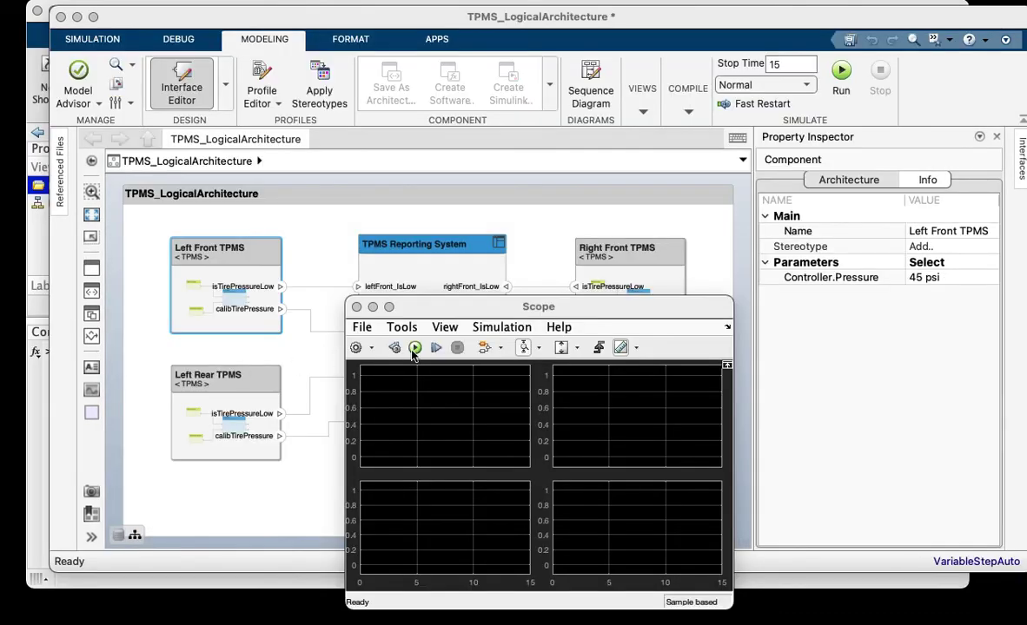
left_click(413, 352)
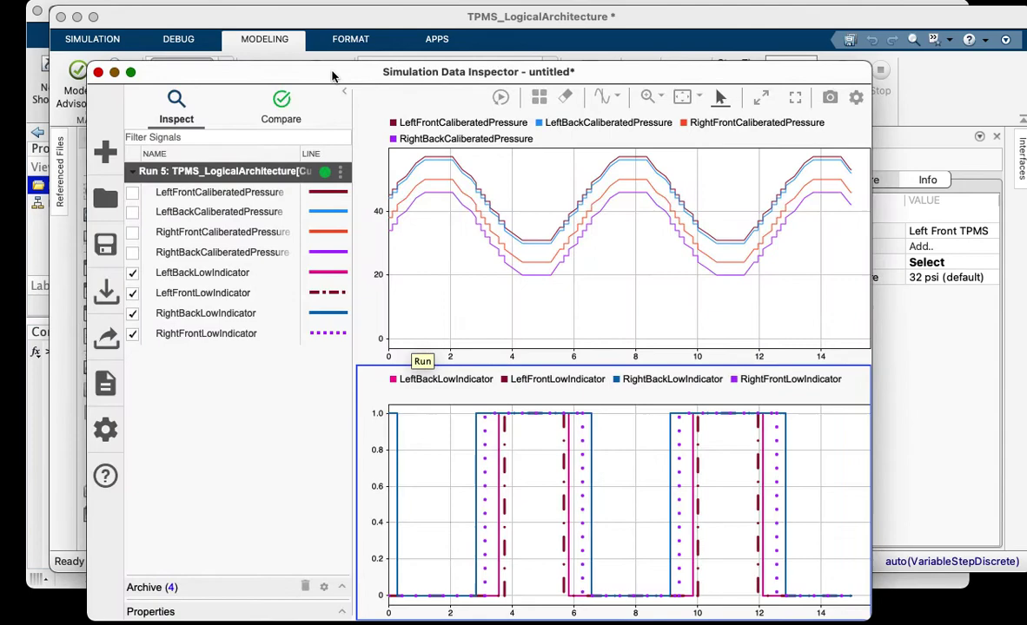
left_click_drag(332, 77, 339, 14)
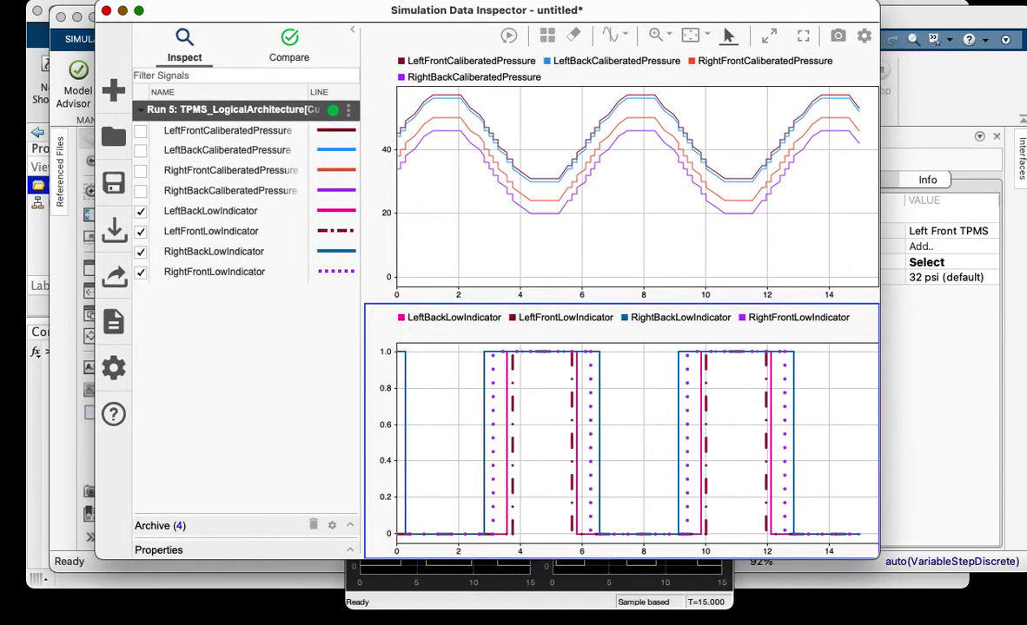